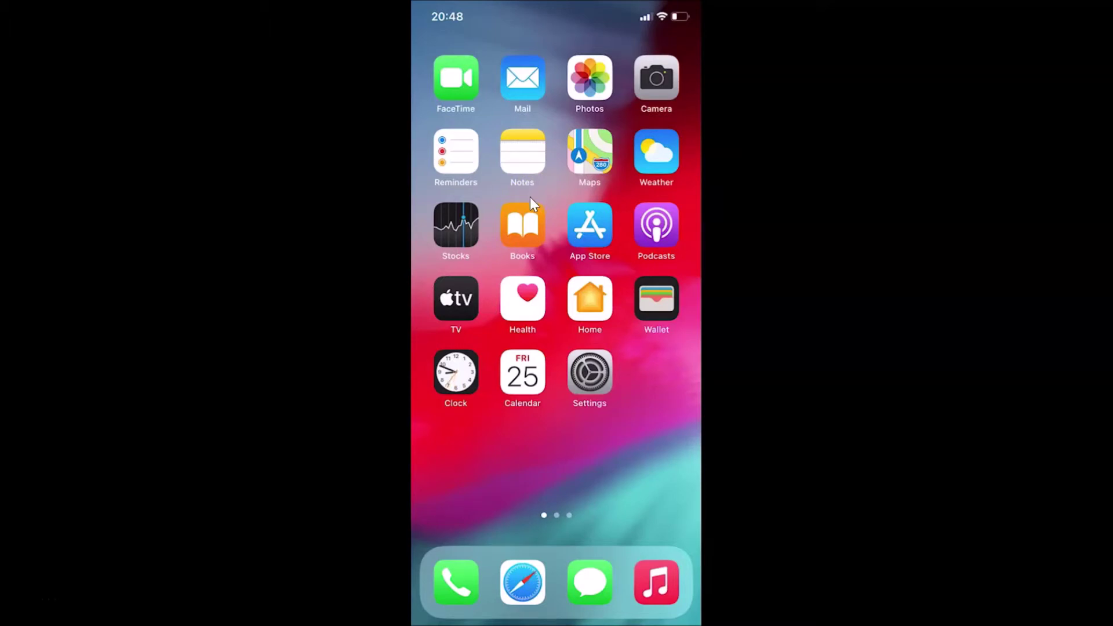
# Confirm in Settings > General > About that the Software Version is 14.0.1.
pyautogui.click(591, 256)
pyautogui.click(594, 374)
pyautogui.click(592, 383)
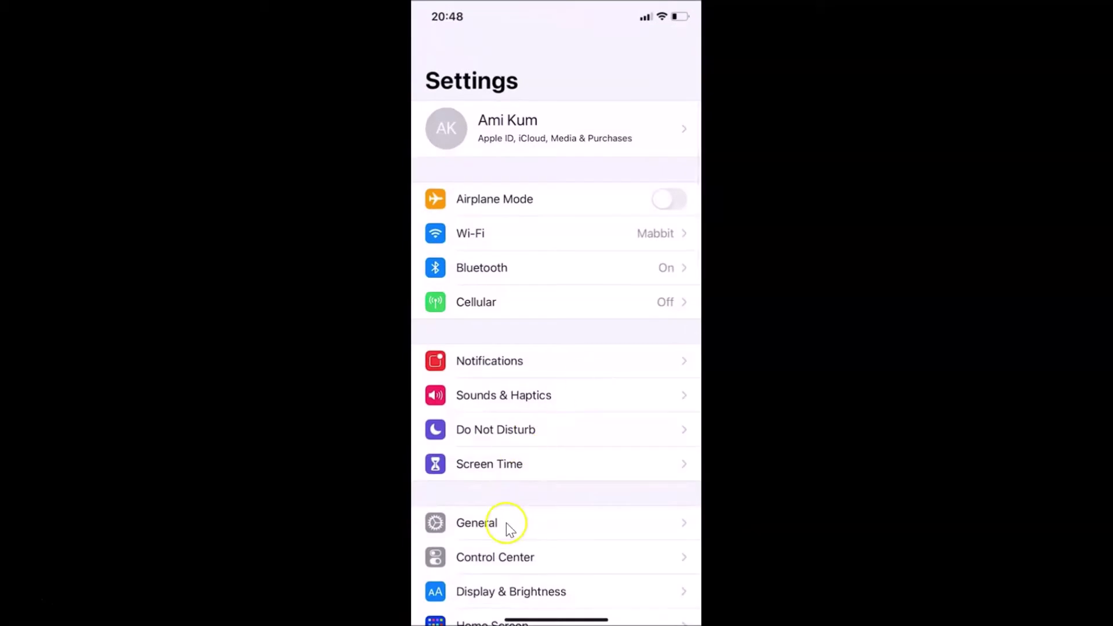
pyautogui.click(536, 532)
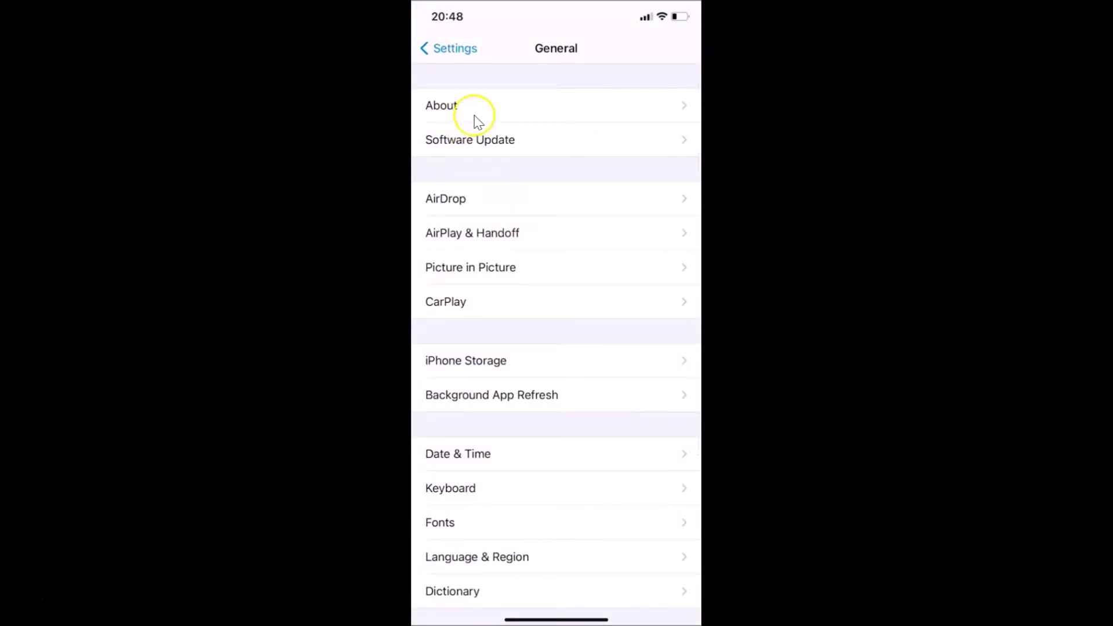
pyautogui.click(474, 118)
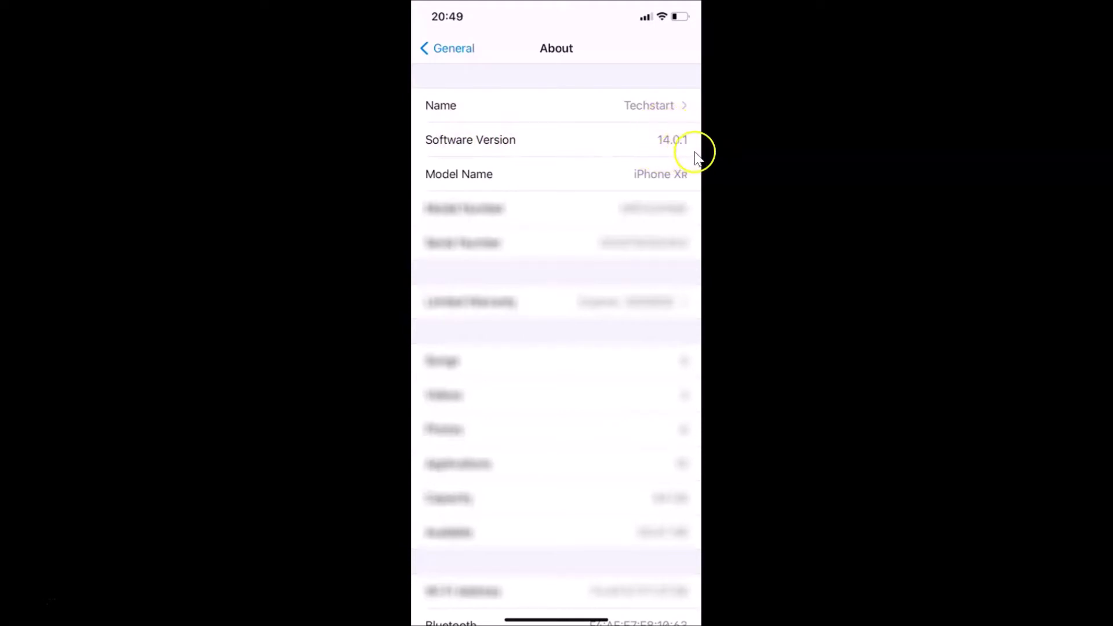
pyautogui.click(447, 49)
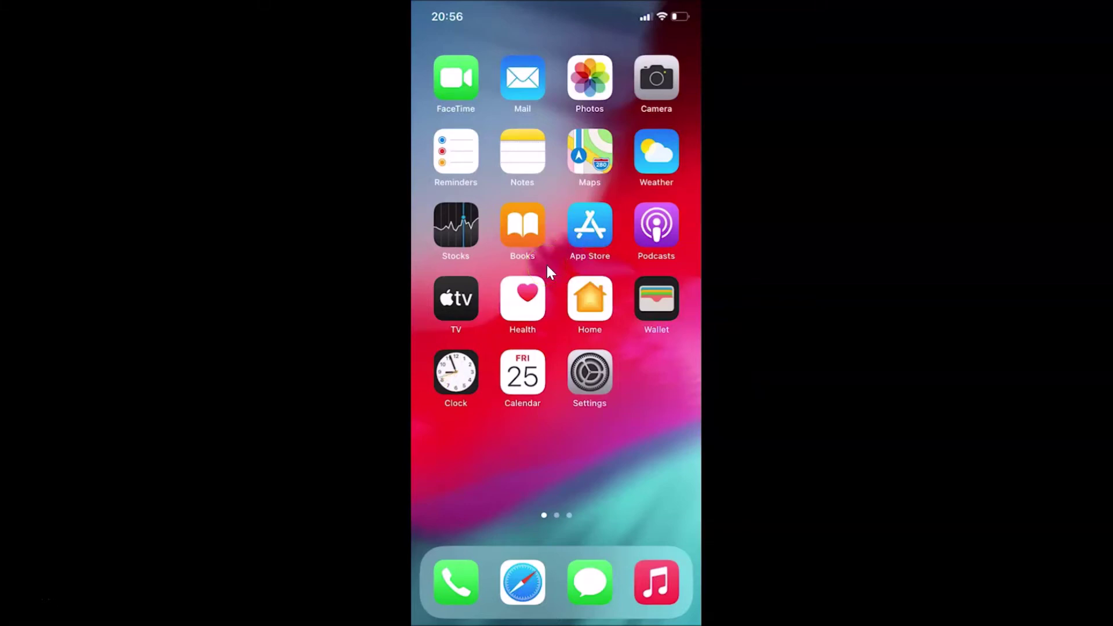
# Search the App Store for 'edge' and install Microsoft Edge.
pyautogui.click(589, 232)
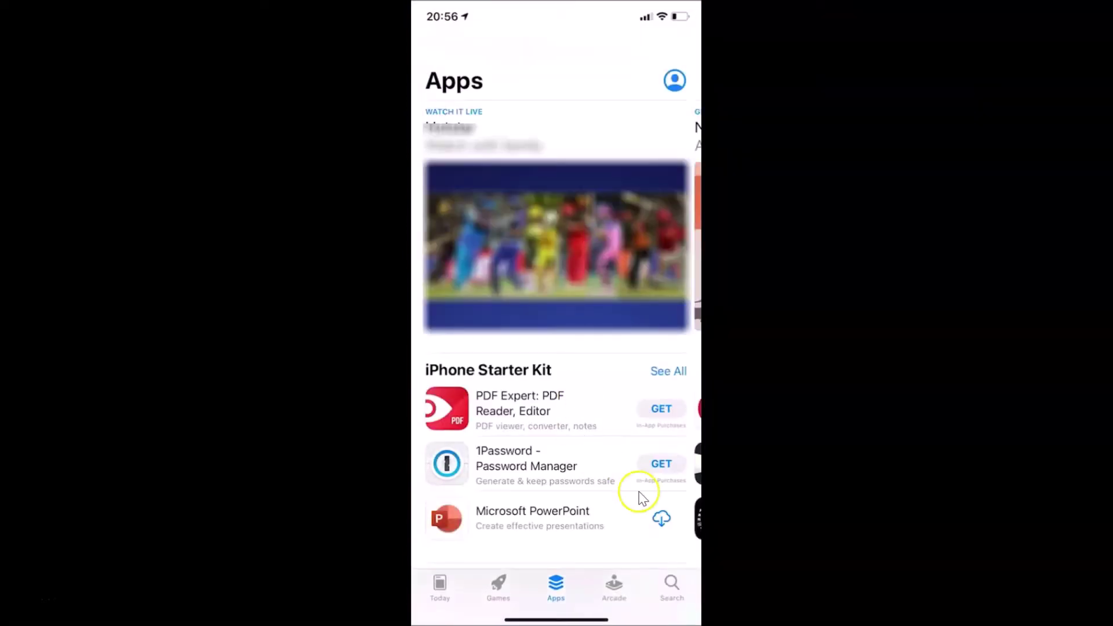
pyautogui.click(677, 590)
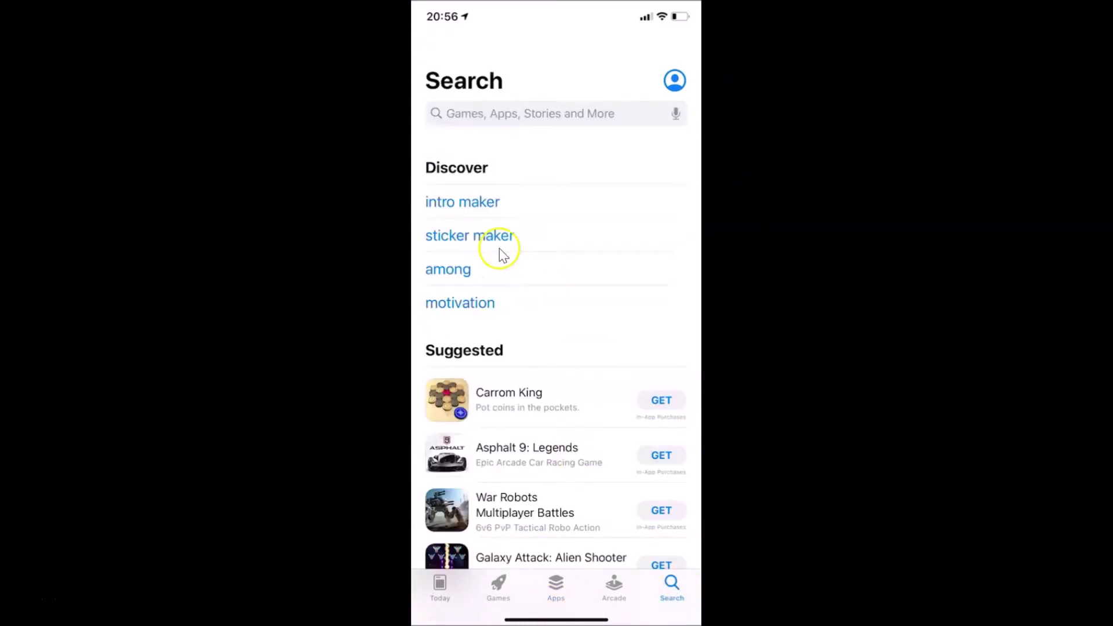
pyautogui.click(514, 127)
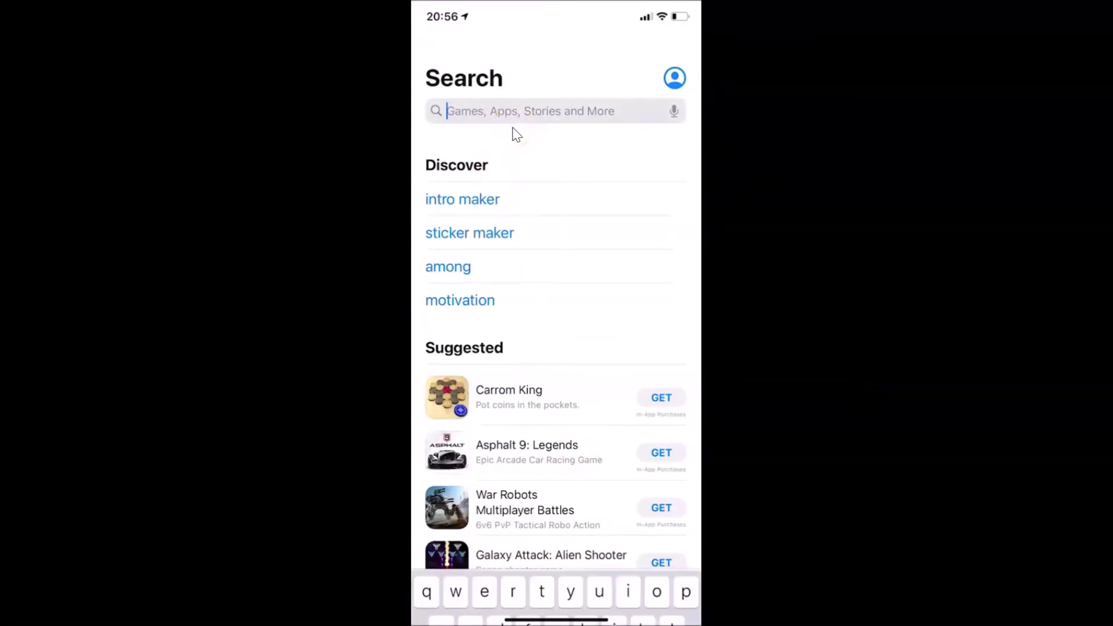
pyautogui.write('edge')
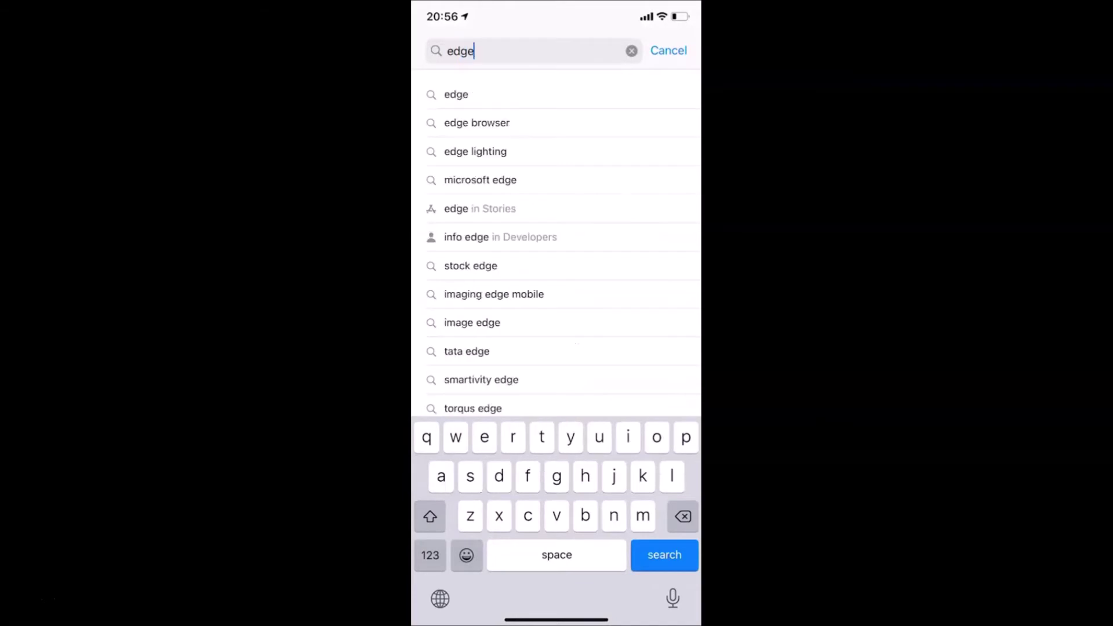
pyautogui.press('Return')
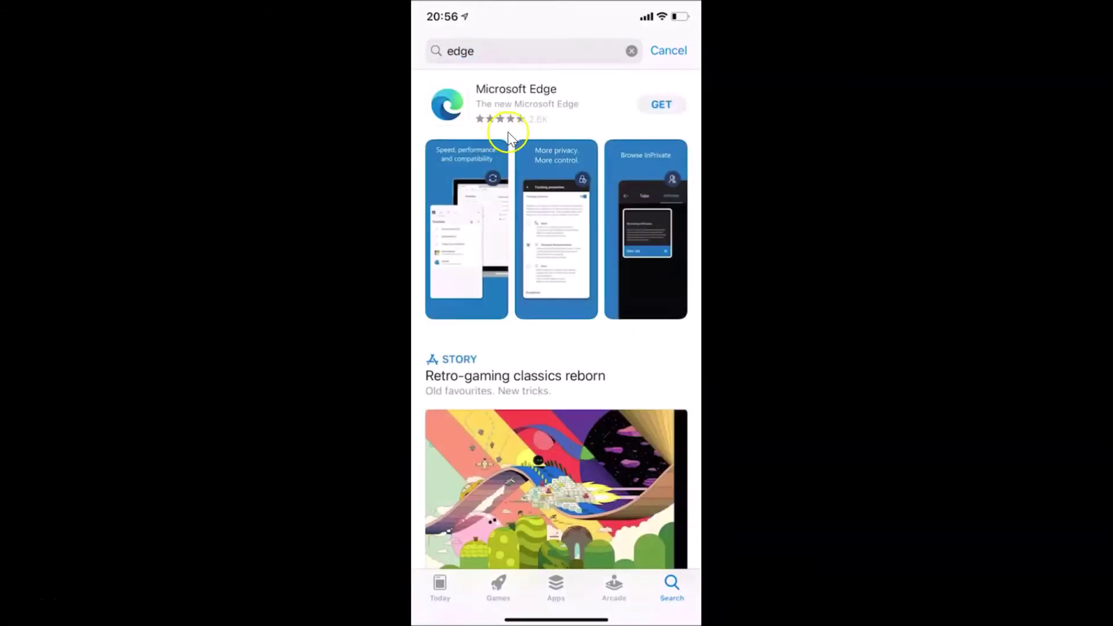
pyautogui.click(540, 107)
pyautogui.click(557, 137)
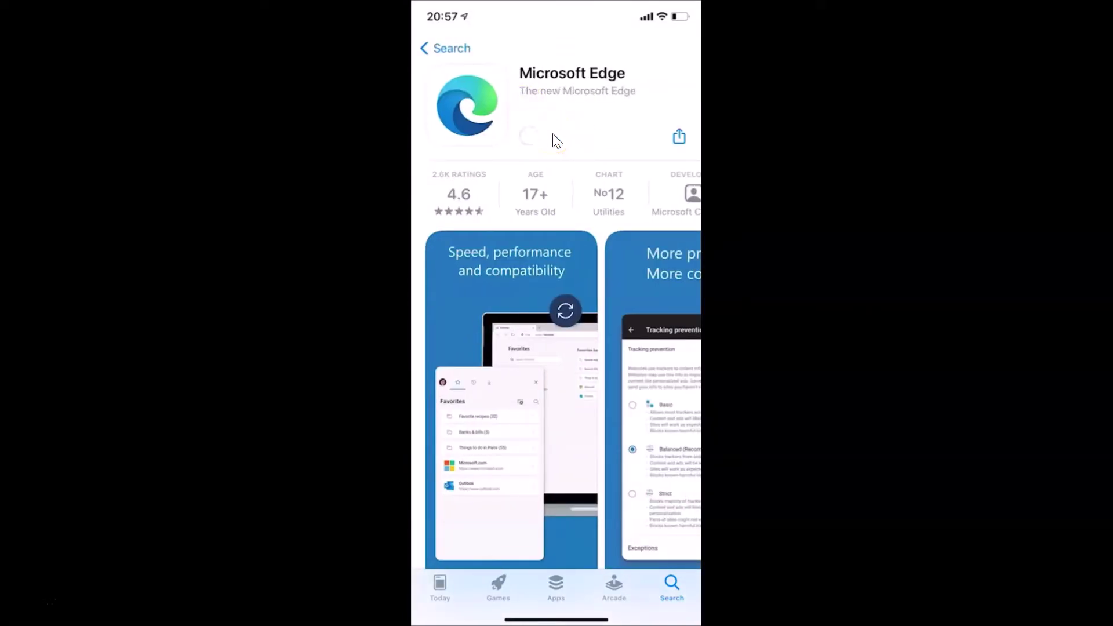
pyautogui.click(538, 569)
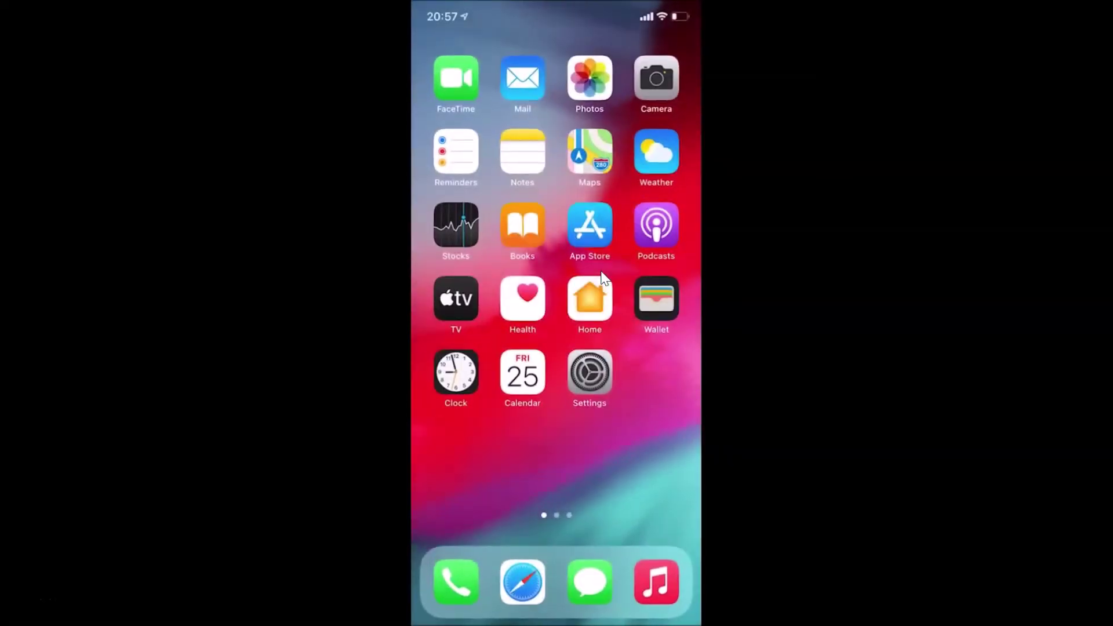
pyautogui.click(613, 316)
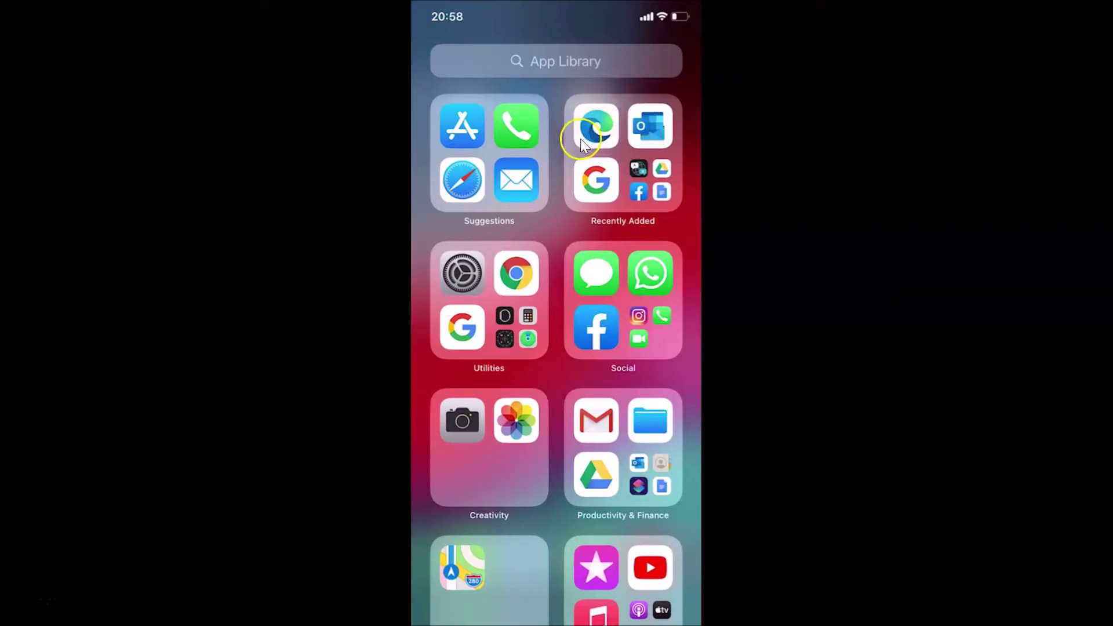
pyautogui.click(595, 125)
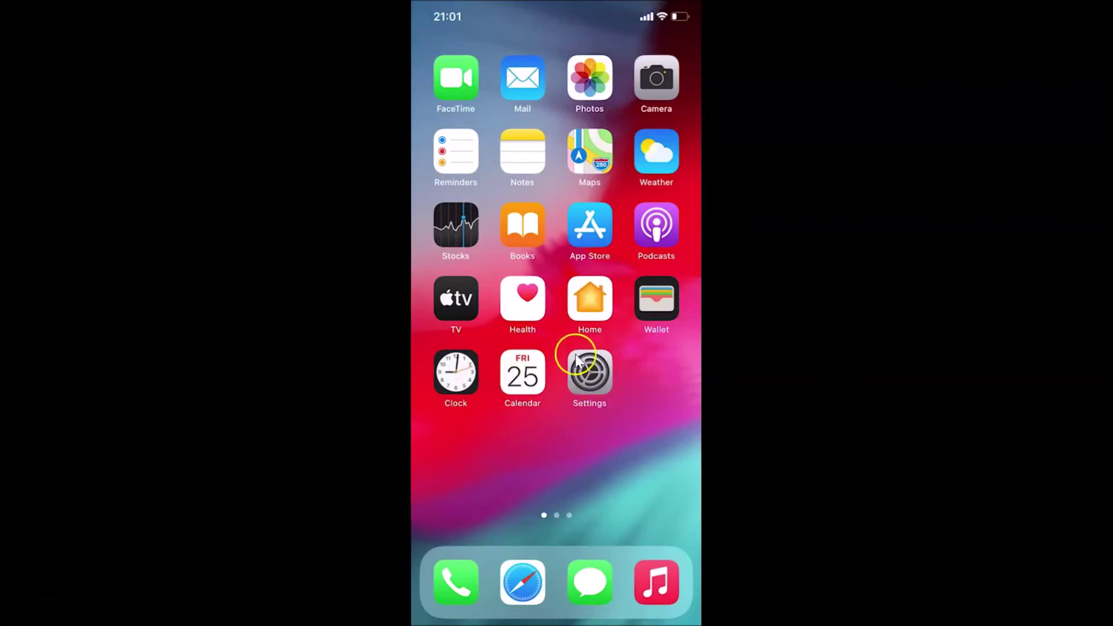
# Set Newly Downloaded Apps to 'Add to Home Screen' in Settings > Home Screen.
pyautogui.click(603, 378)
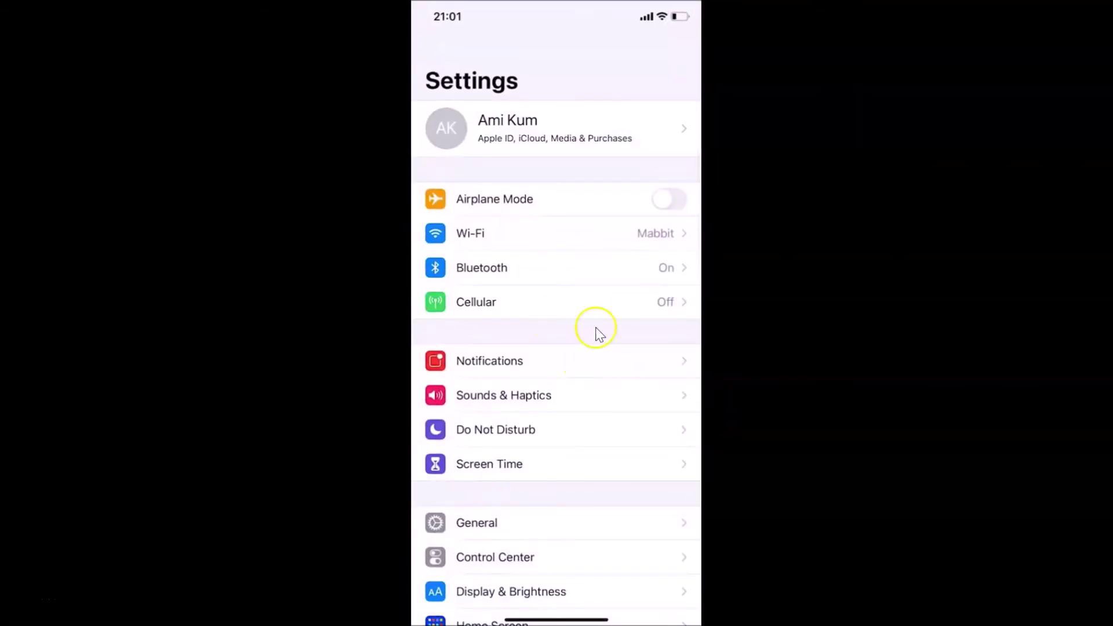
pyautogui.scroll(-10, 633, 357)
pyautogui.click(633, 358)
pyautogui.click(547, 312)
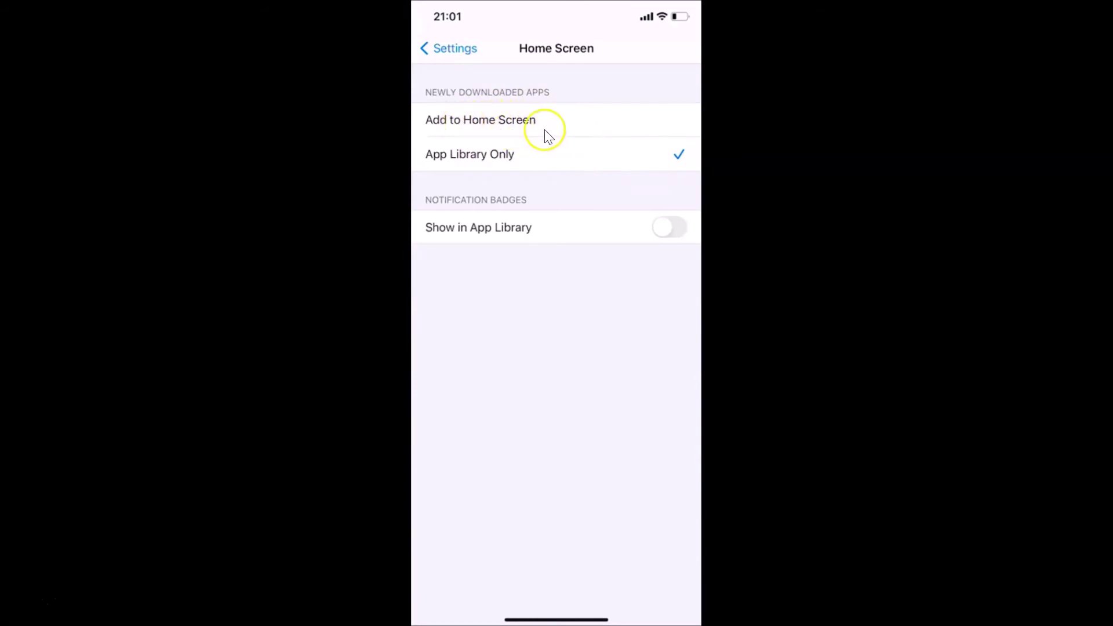
pyautogui.click(603, 129)
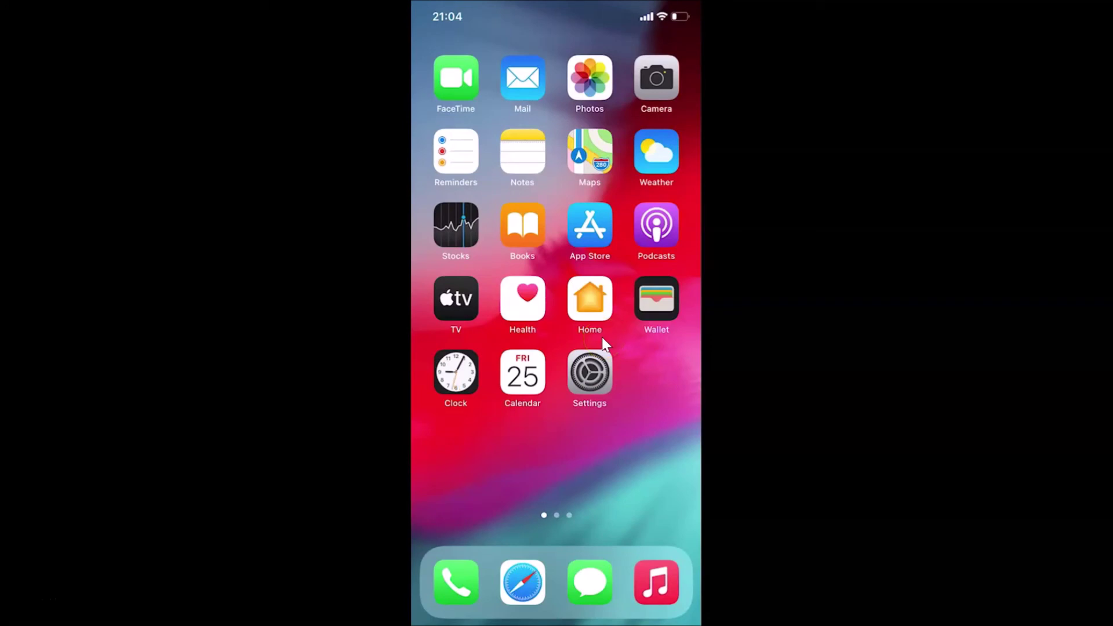
# Search the App Store for opera and get the Opera Touch web browser.
pyautogui.click(645, 400)
pyautogui.click(591, 228)
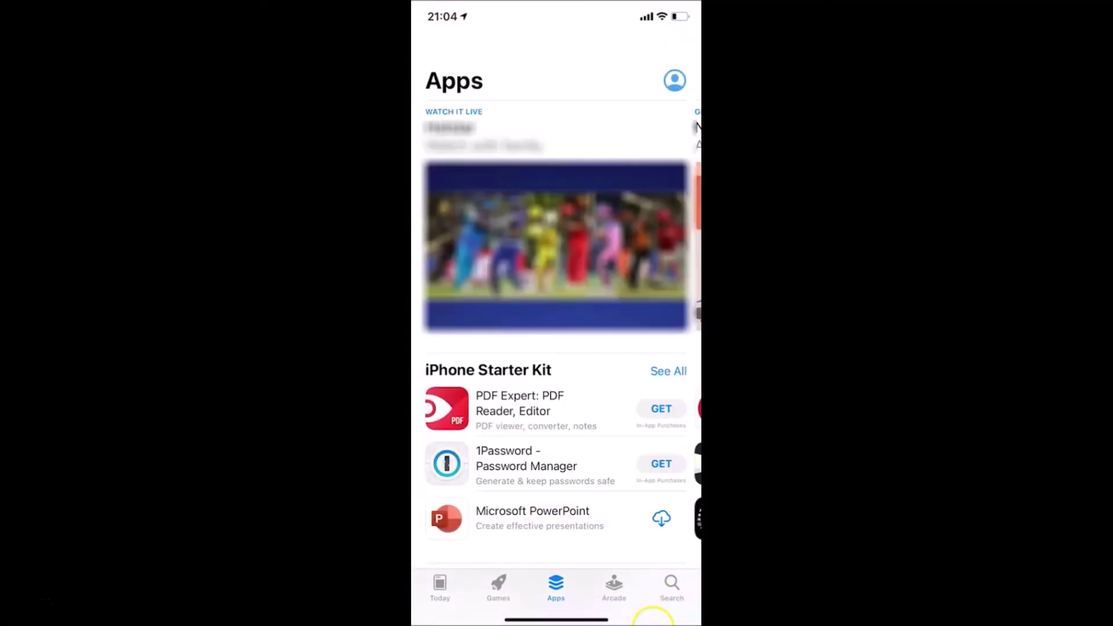
pyautogui.click(673, 586)
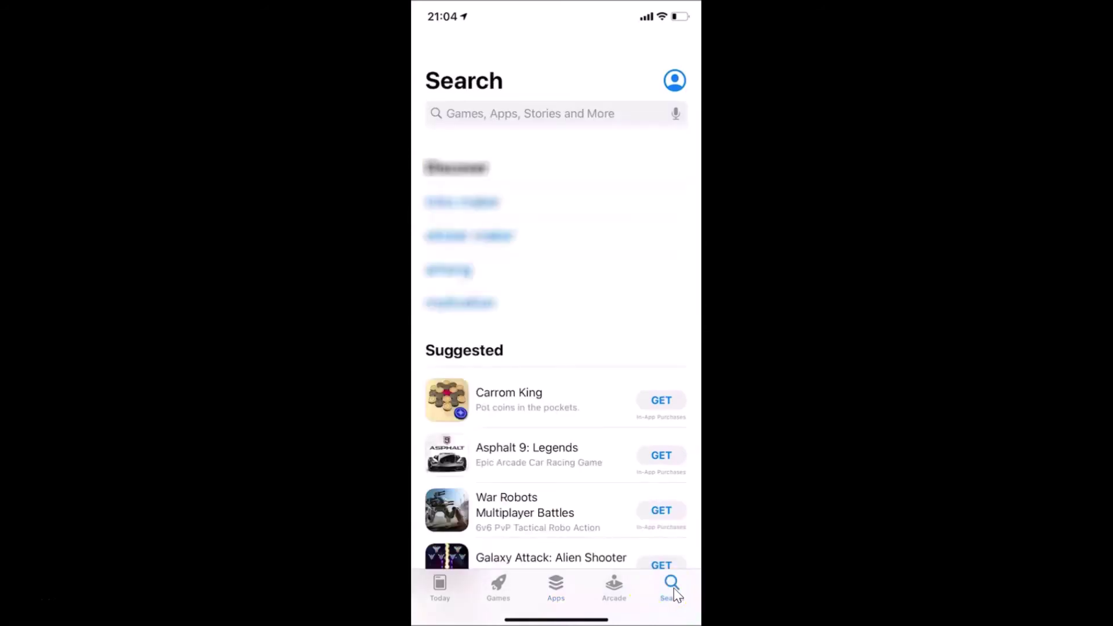
pyautogui.click(605, 122)
pyautogui.write('dpera')
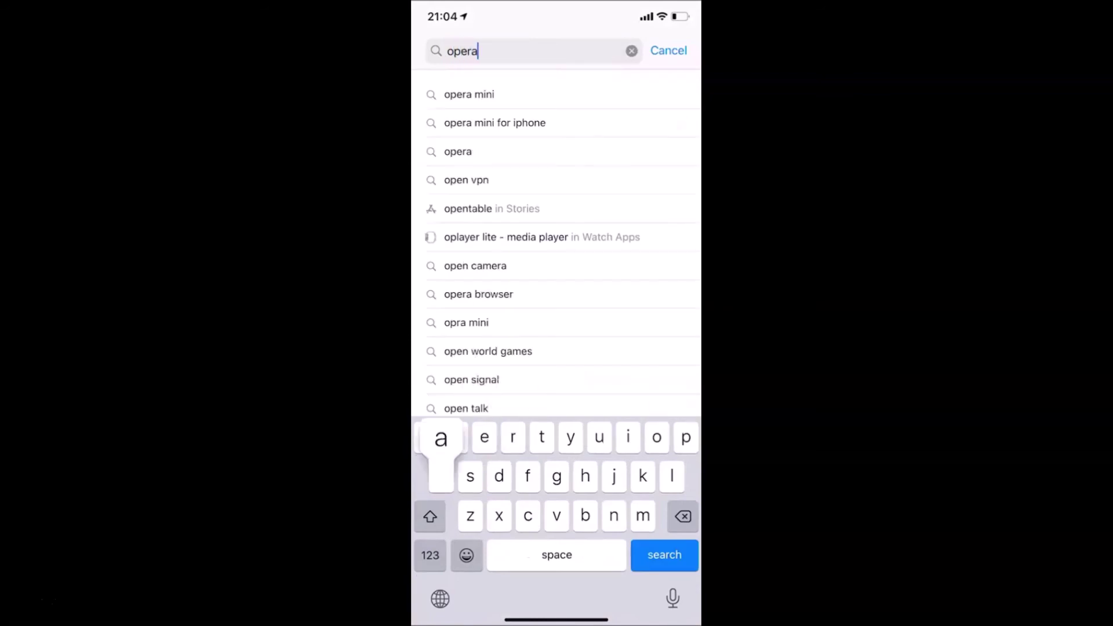
pyautogui.press('Return')
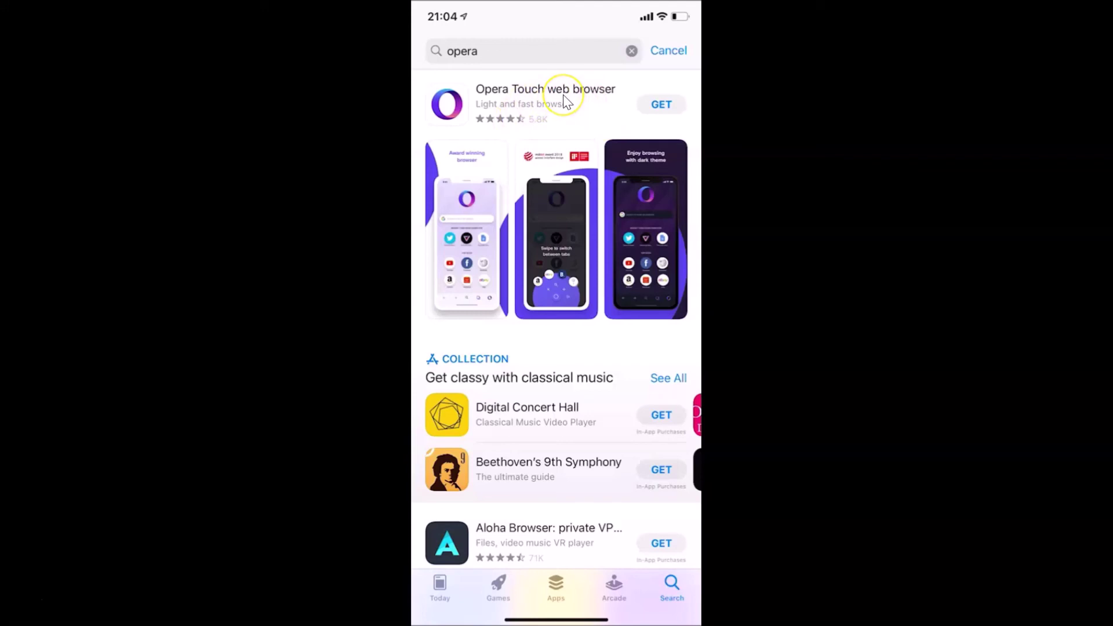
pyautogui.click(564, 96)
pyautogui.click(567, 139)
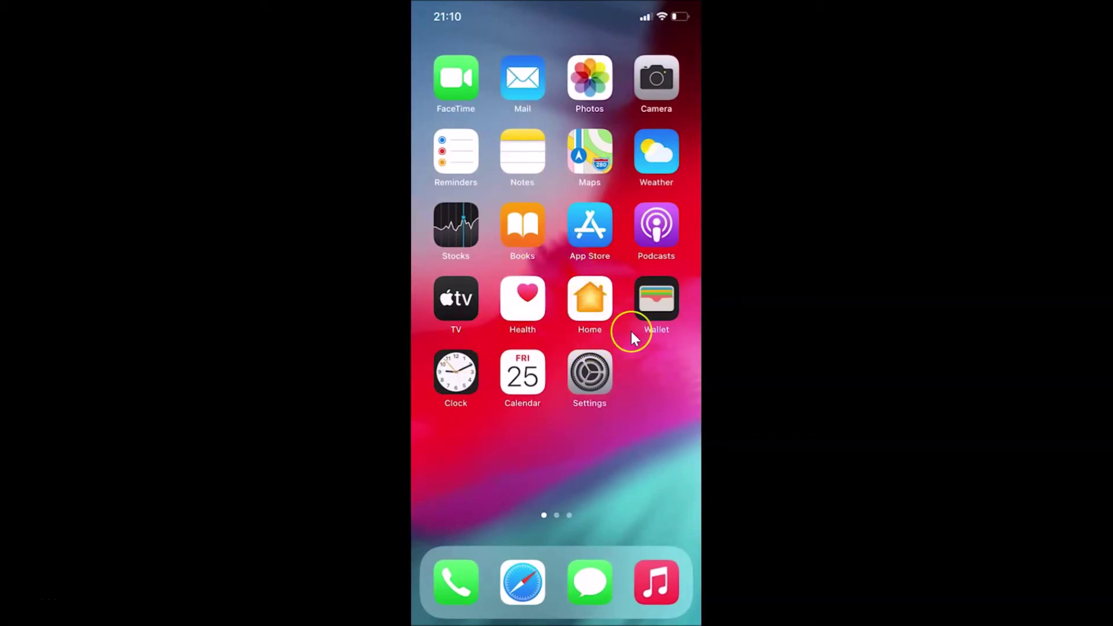
# Swipe to Home Screen page two, where Opera Touch sits beside Docs and Drive.
pyautogui.hscroll(3, 631, 329)
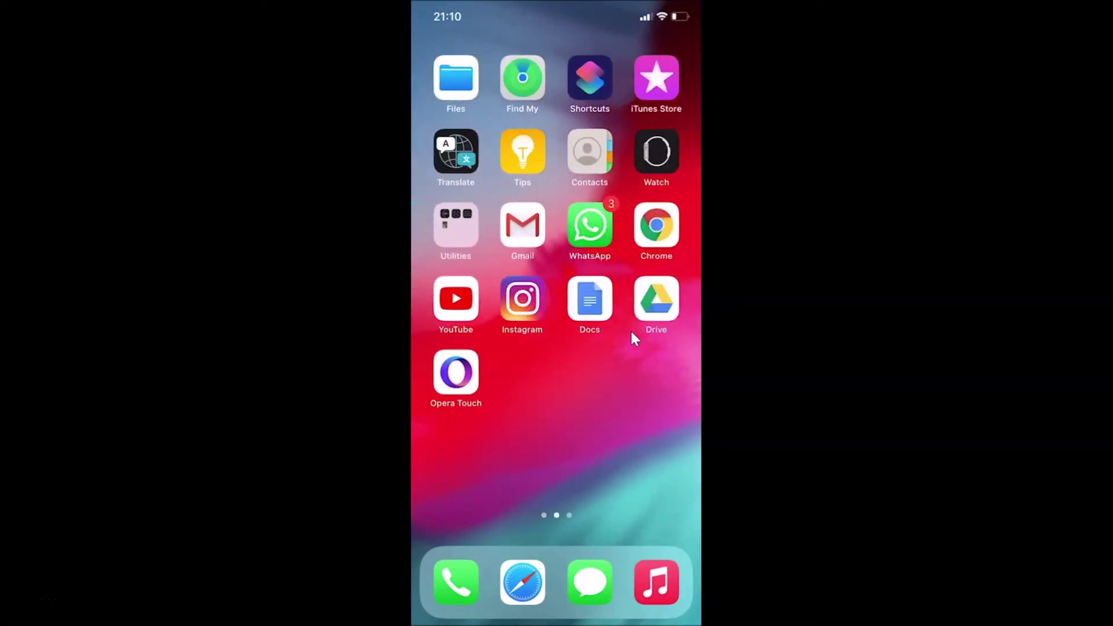